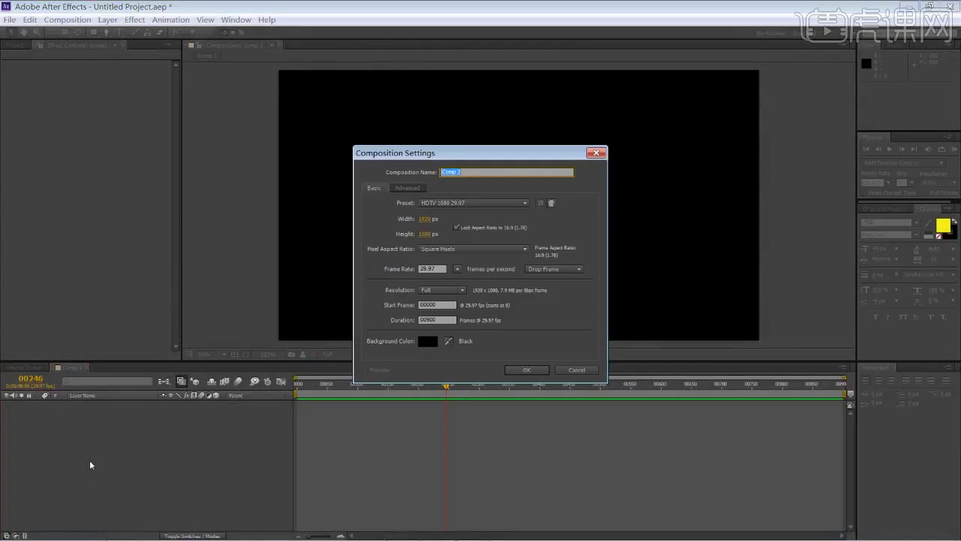
- Create a second composition with the current settings, close its timeline, and add a full-frame red solid layer to Comp 1
{"action": "key", "text": "Return"}
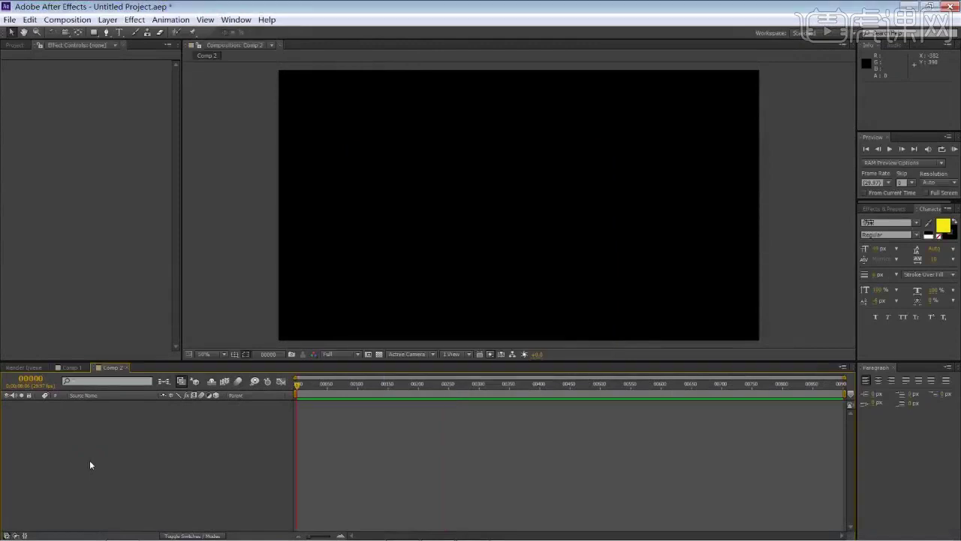
{"action": "left_click", "coordinate": [129, 368]}
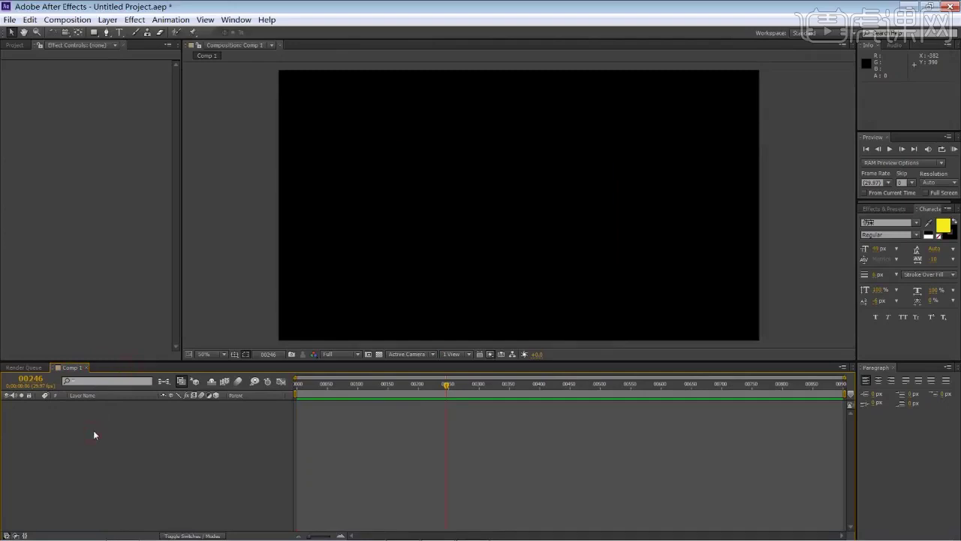
{"action": "key", "text": "ctrl+y"}
{"action": "key", "text": "Return"}
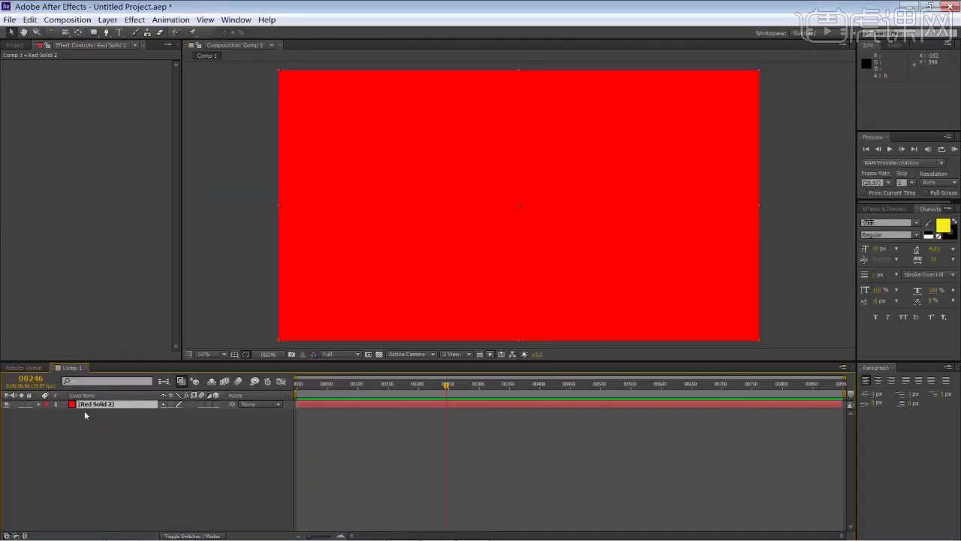
- Apply the Trapcode Particular effect to the red solid layer and expand its Emitter settings
{"action": "left_click", "coordinate": [135, 20]}
{"action": "mouse_move", "coordinate": [315, 58]}
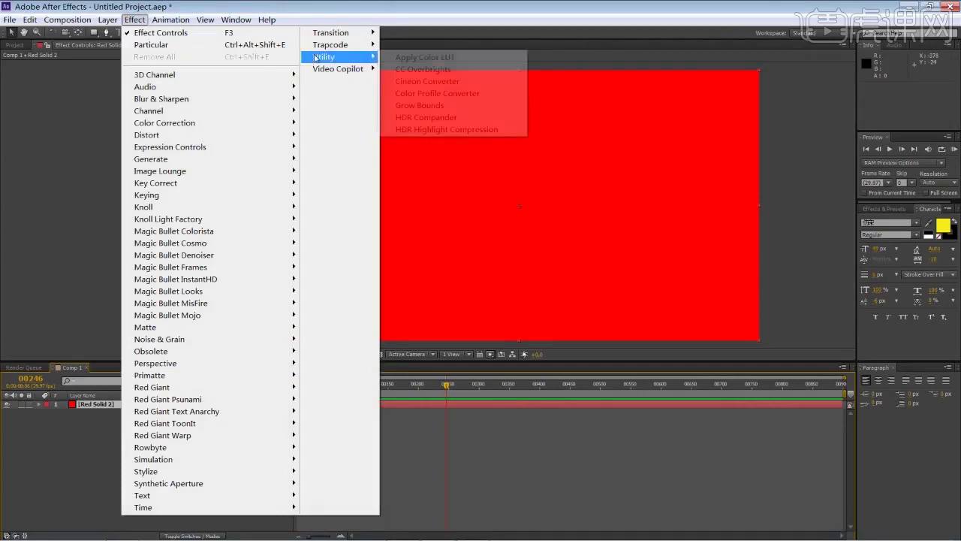
{"action": "left_click", "coordinate": [421, 108]}
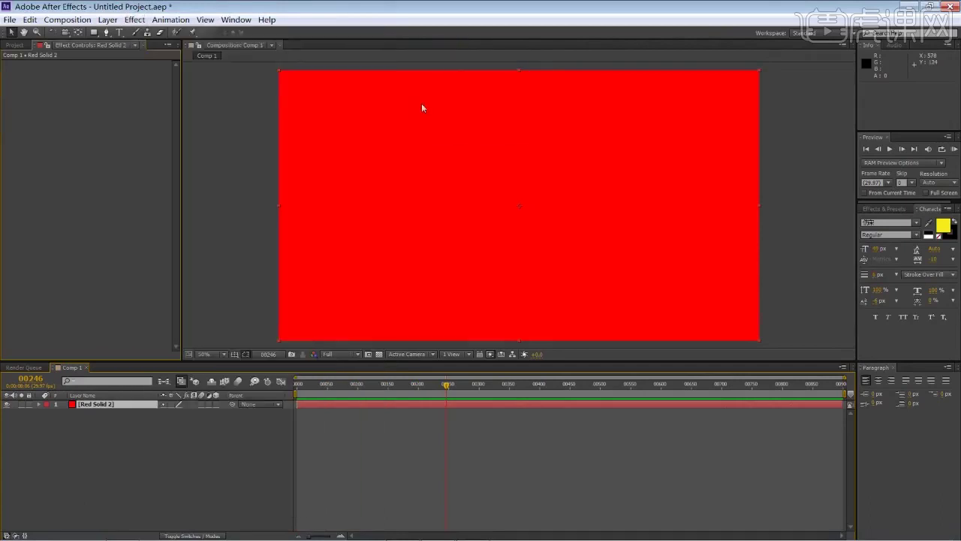
{"action": "left_click", "coordinate": [14, 82]}
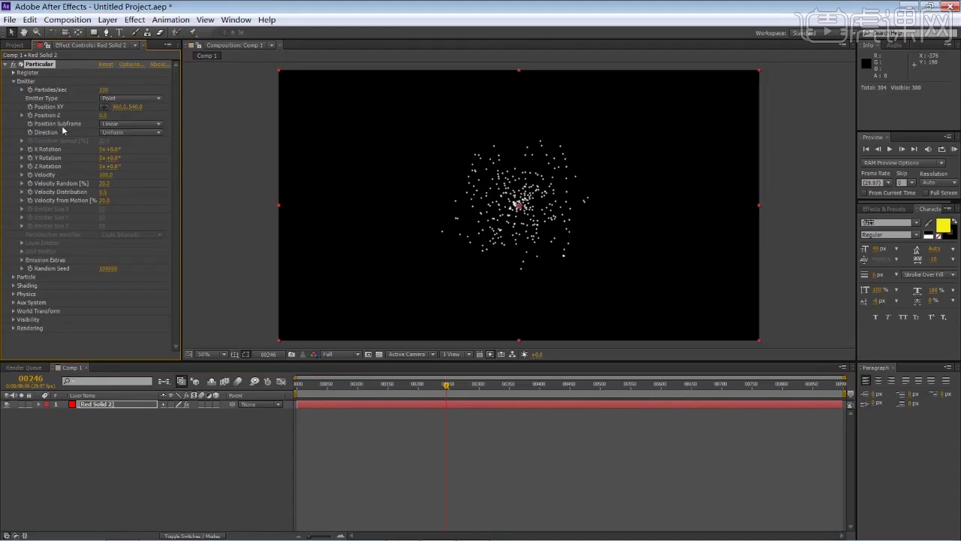
- Try shifting the red solid layer's own horizontal Position, undo the shift, and toggle the viewer's transparency grid
{"action": "left_click", "coordinate": [89, 406]}
{"action": "key", "text": "p"}
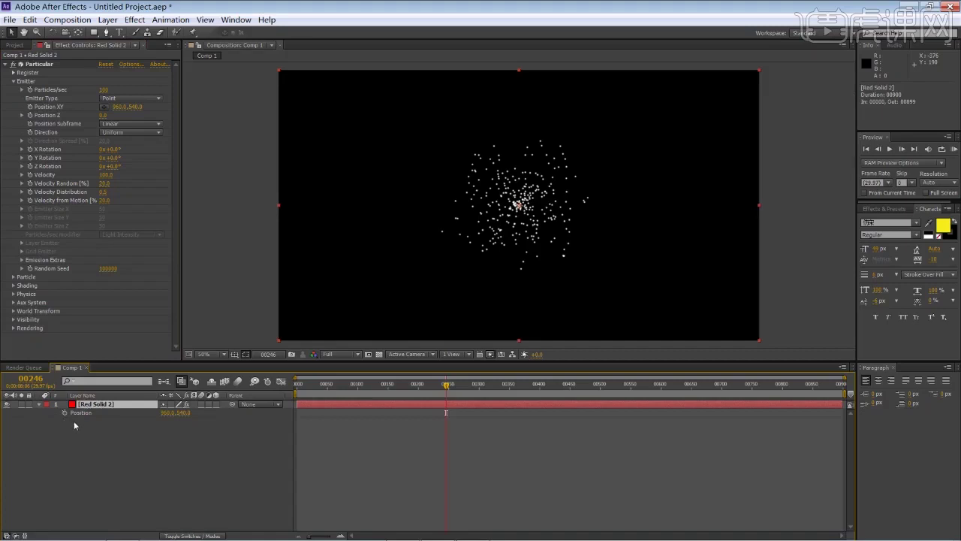
{"action": "left_click_drag", "start_coordinate": [167, 412], "coordinate": [230, 413]}
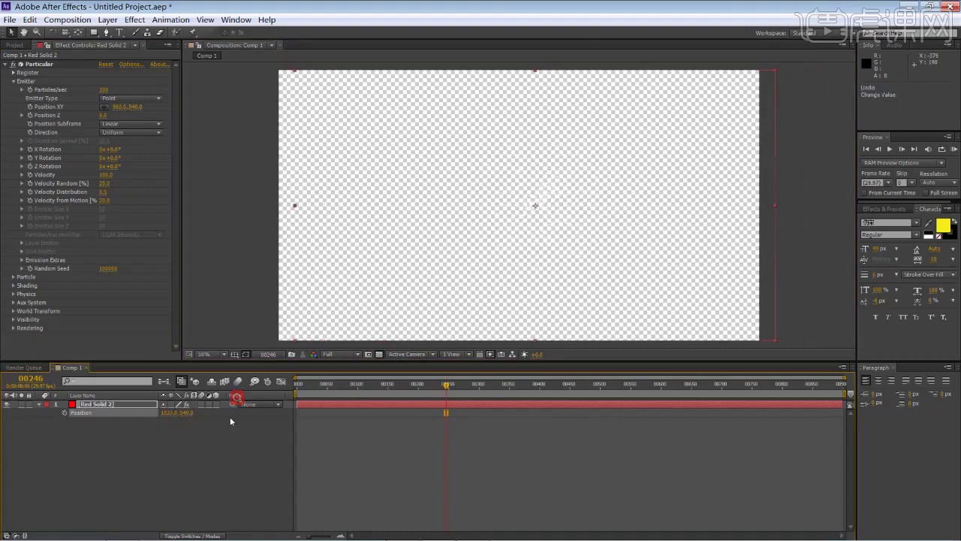
{"action": "key", "text": "ctrl+z"}
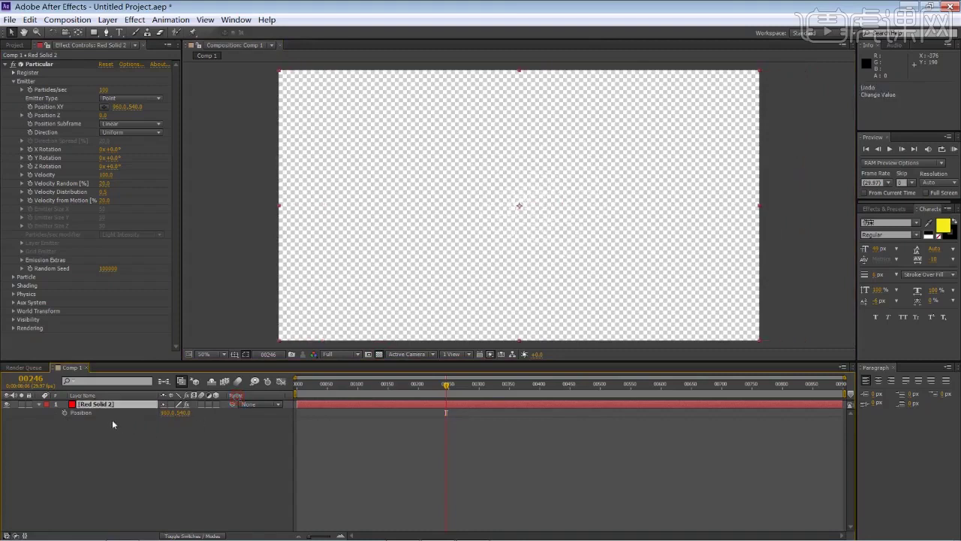
{"action": "left_click", "coordinate": [379, 355]}
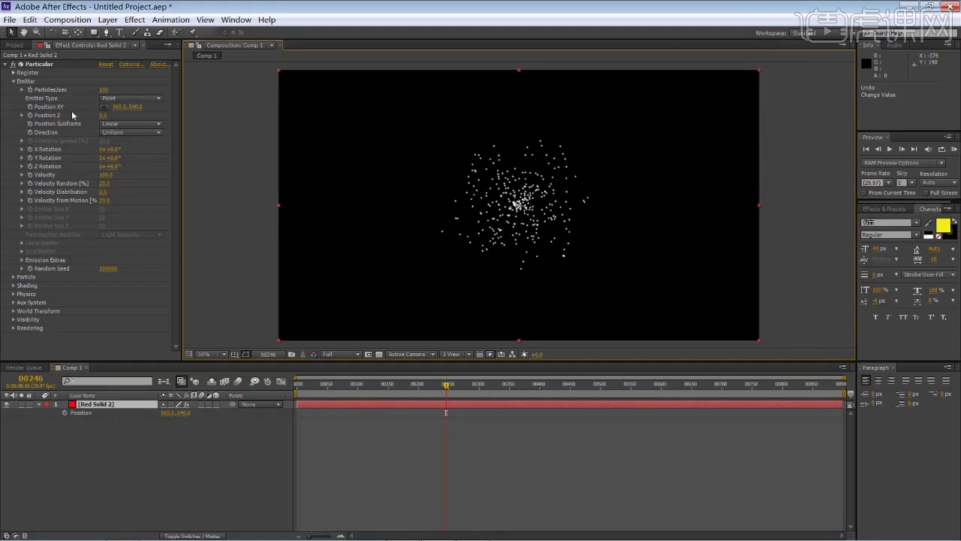
- Set the emitter's Position XY to about 953, 540 and Position Z to about 260, and view the Position Subframe options
{"action": "left_click_drag", "start_coordinate": [112, 109], "coordinate": [114, 113]}
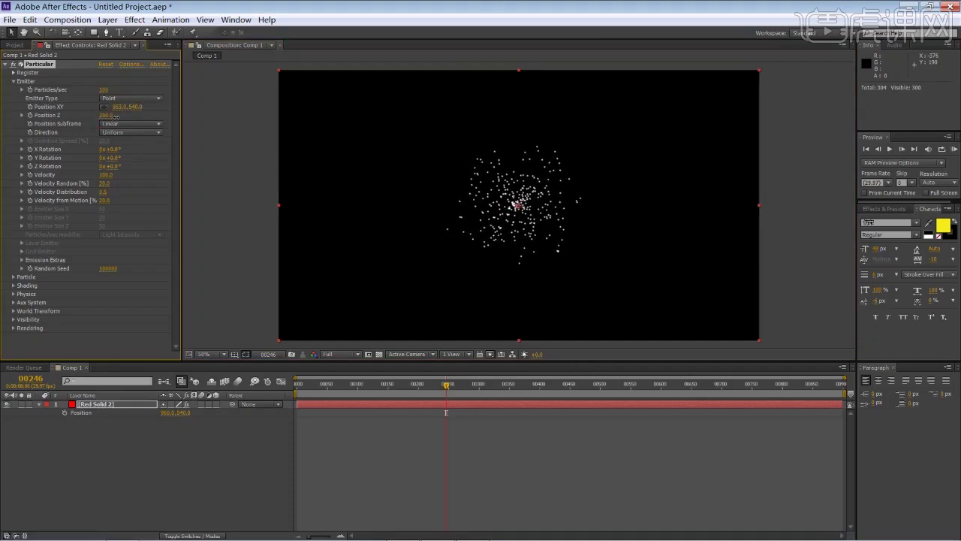
{"action": "left_click", "coordinate": [123, 102]}
{"action": "left_click", "coordinate": [105, 124]}
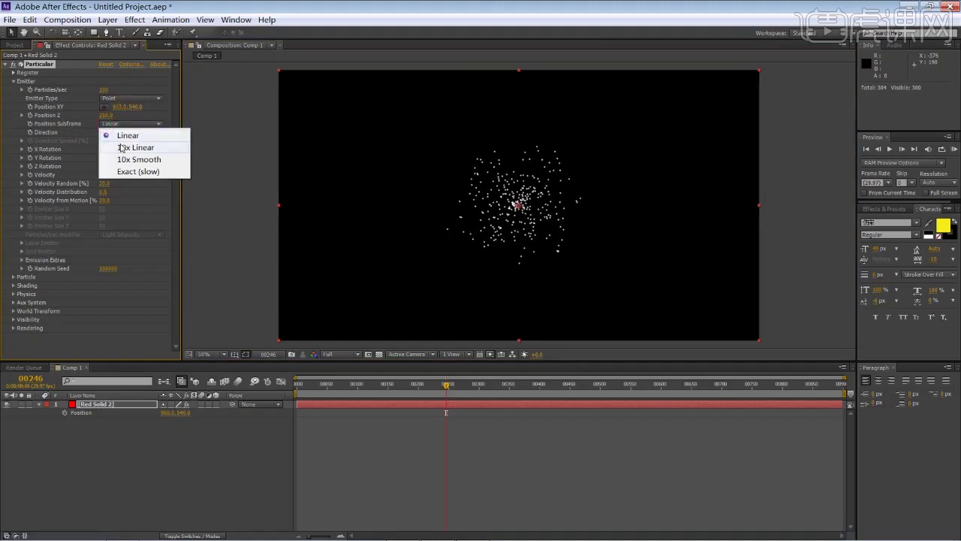
{"action": "left_click", "coordinate": [241, 97]}
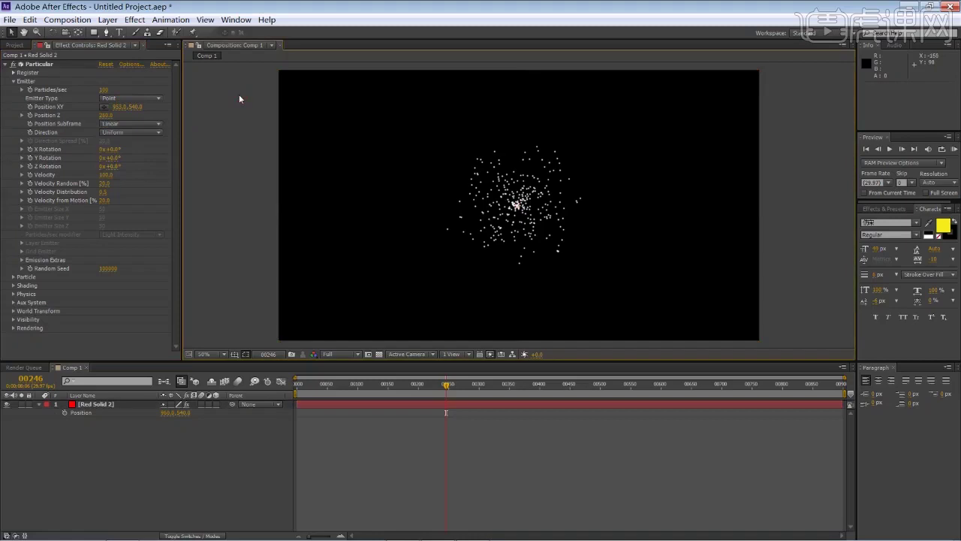
{"action": "left_click", "coordinate": [158, 123]}
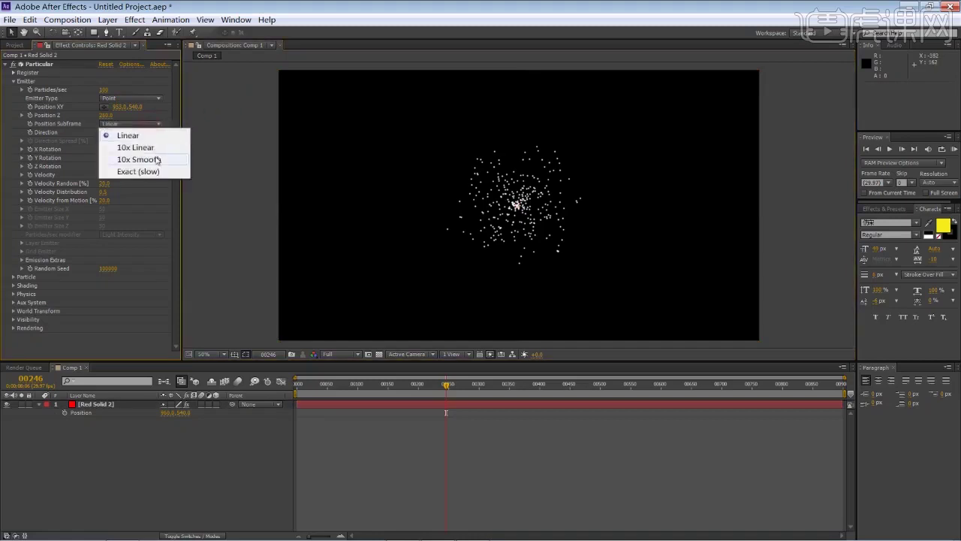
{"action": "left_click", "coordinate": [223, 102]}
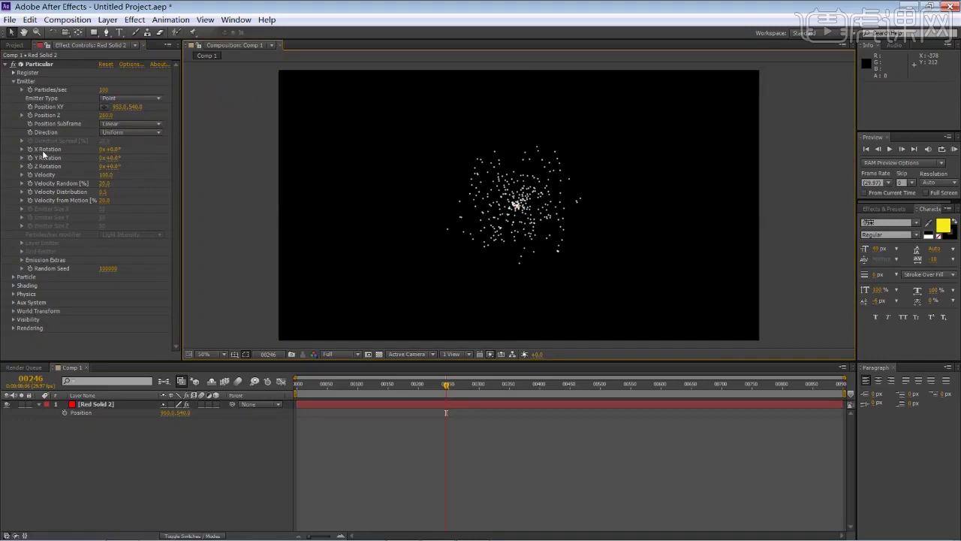
- Reveal the red solid layer's Rotation, try rotating the layer, and undo the rotation
{"action": "left_click", "coordinate": [87, 404]}
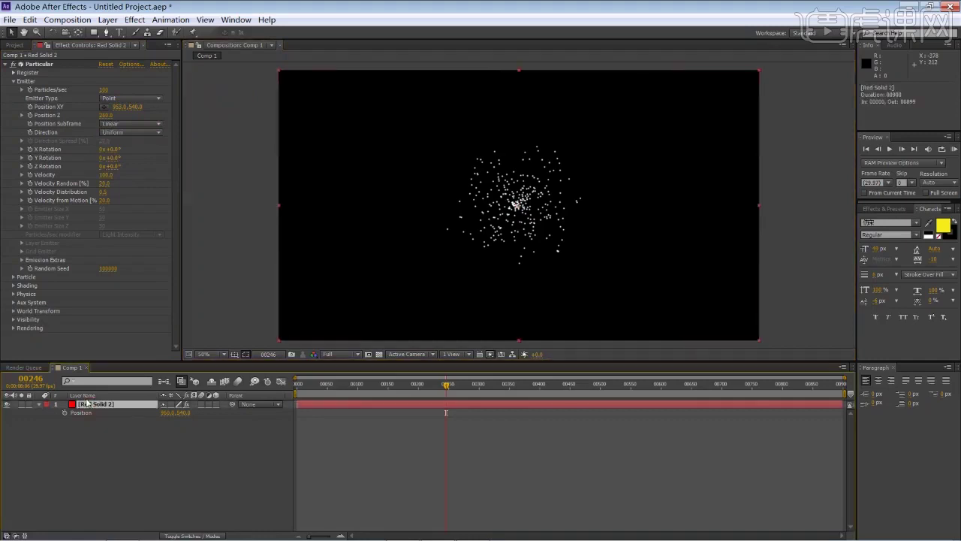
{"action": "key", "text": "r"}
{"action": "left_click", "coordinate": [127, 416]}
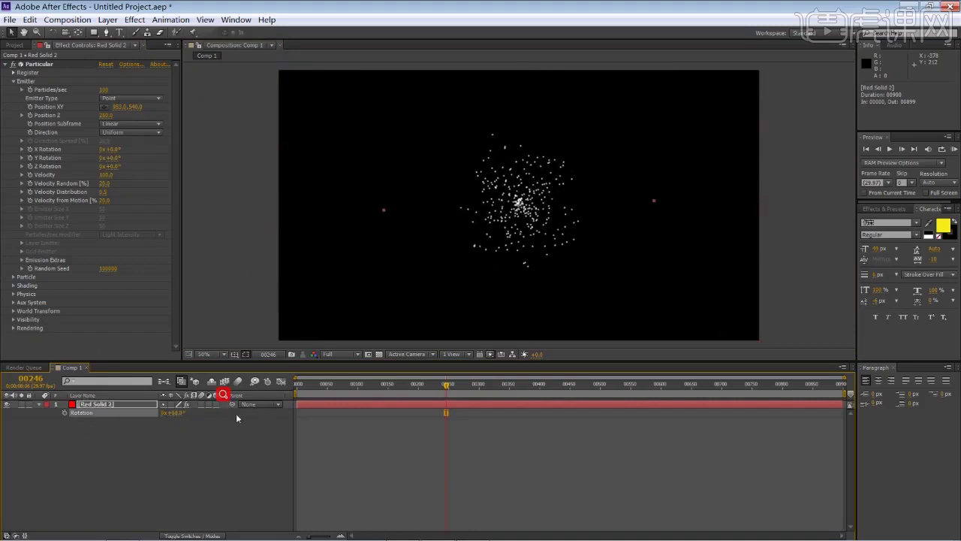
{"action": "key", "text": "ctrl+z"}
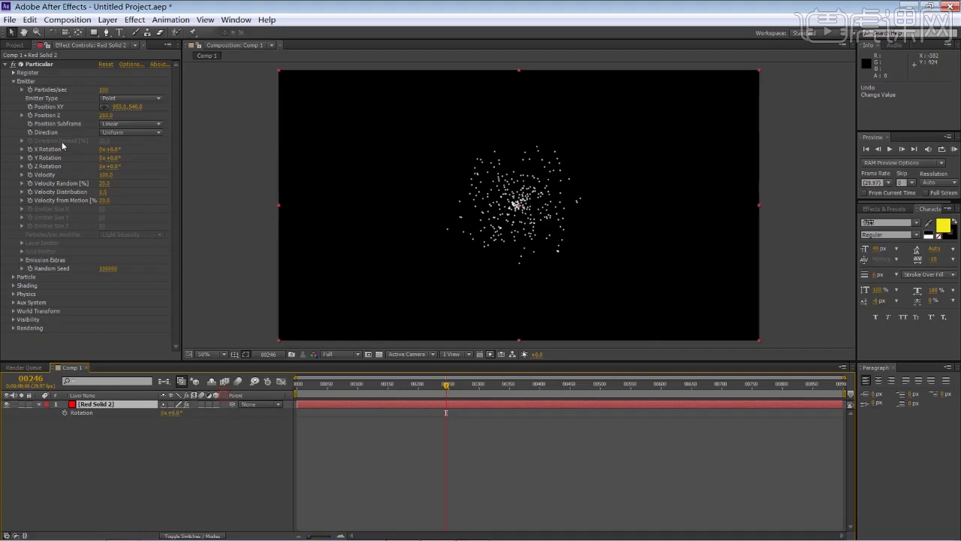
- Rotate the Particular emitter to about 348° in X, one turn plus 166° in Y, and 164° in Z
{"action": "left_click_drag", "start_coordinate": [110, 149], "coordinate": [139, 166]}
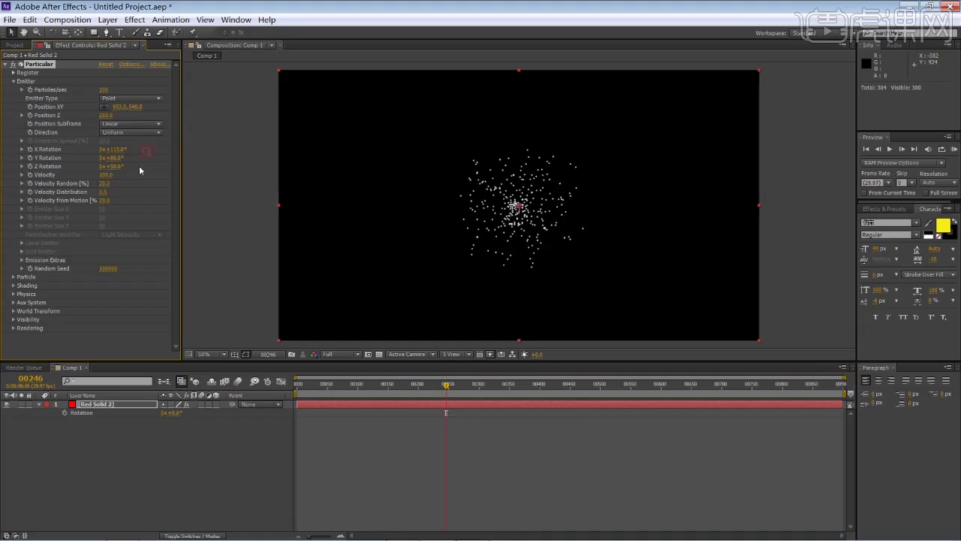
{"action": "key", "text": "ctrl+shift+a"}
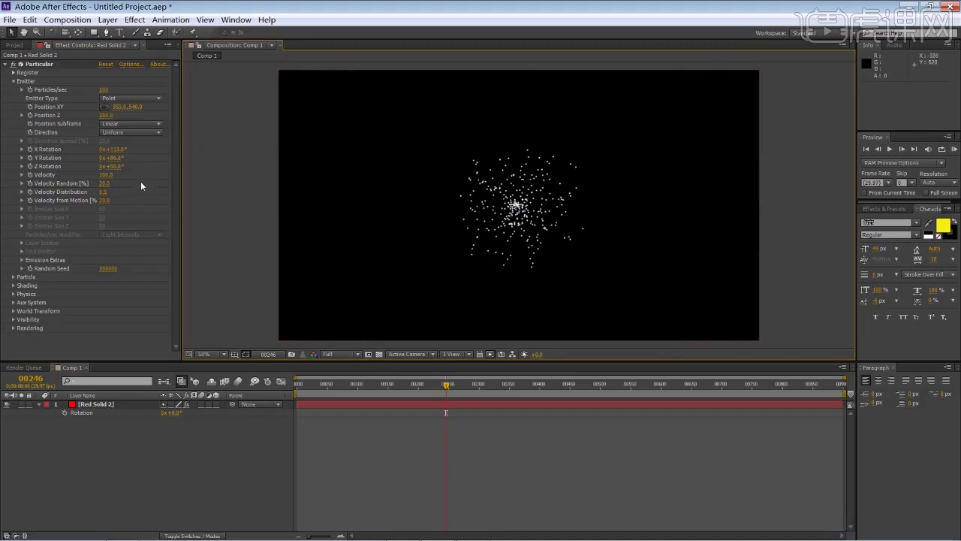
{"action": "left_click_drag", "start_coordinate": [124, 150], "coordinate": [218, 141]}
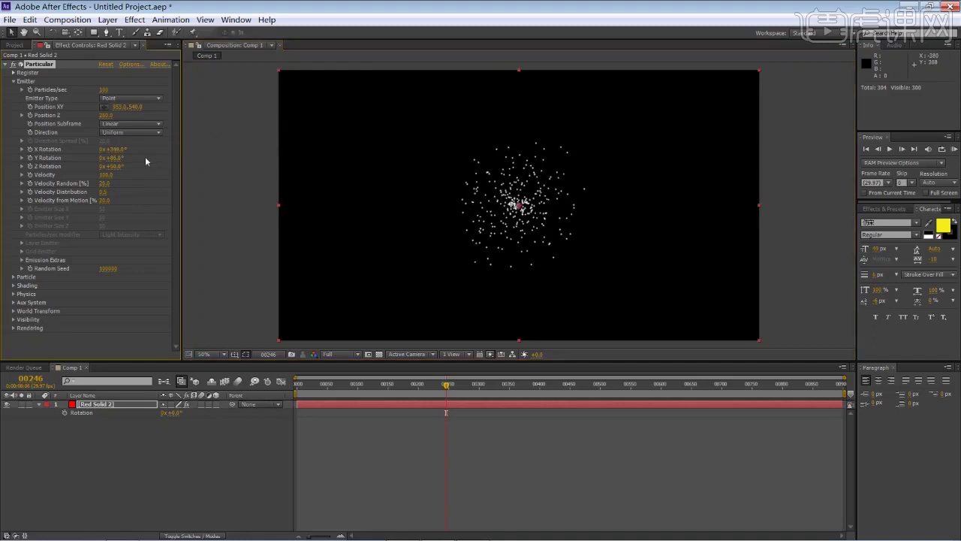
{"action": "left_click_drag", "start_coordinate": [117, 162], "coordinate": [315, 154]}
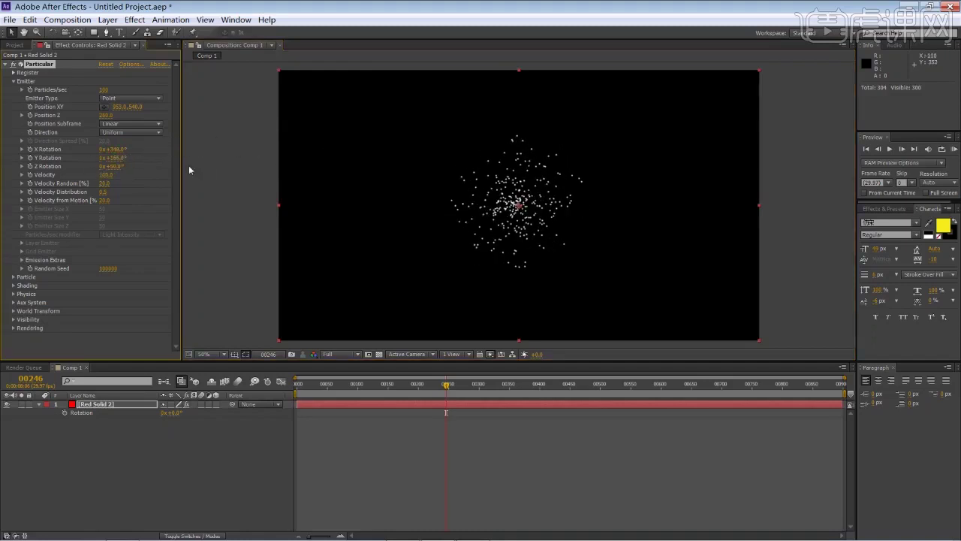
{"action": "left_click_drag", "start_coordinate": [120, 168], "coordinate": [169, 178]}
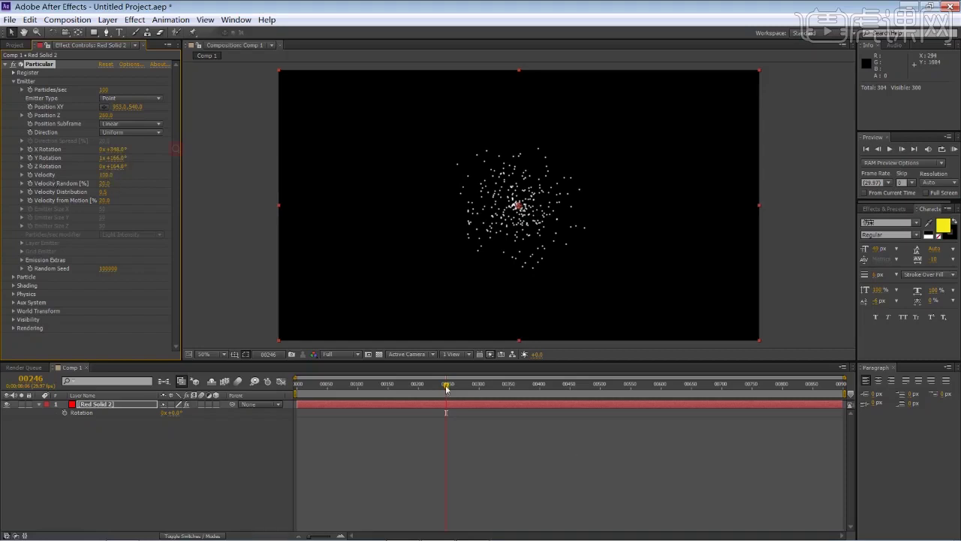
- Preview the particle animation, set the emitter's Velocity to 500, and preview the particles again
{"action": "key", "text": "KP_0"}
{"action": "left_click", "coordinate": [225, 381]}
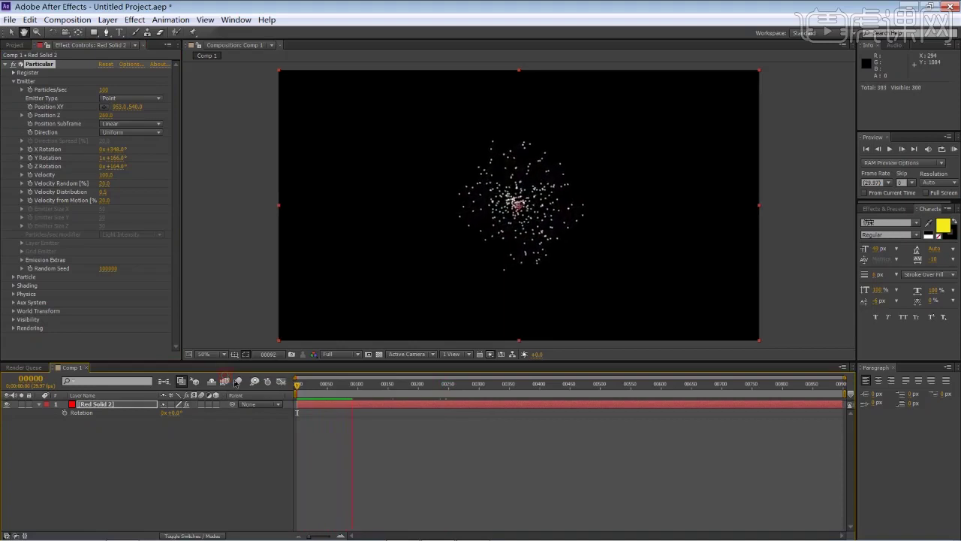
{"action": "left_click", "coordinate": [107, 174]}
{"action": "type", "text": "500"}
{"action": "key", "text": "Return"}
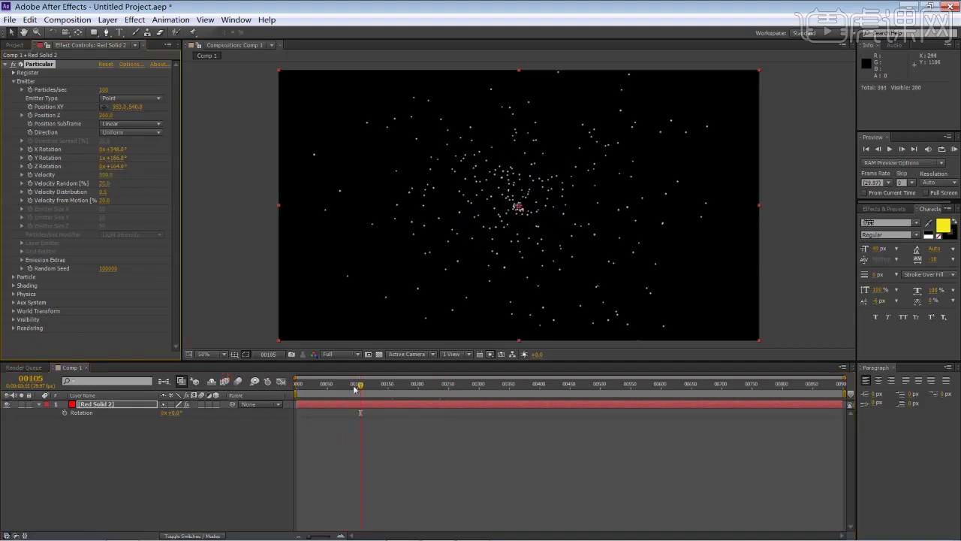
{"action": "key", "text": "KP_0"}
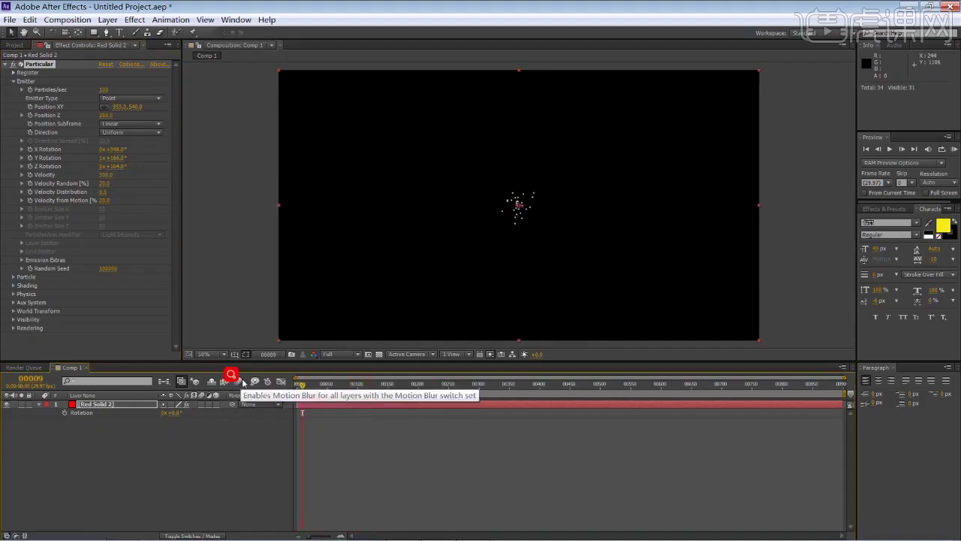
{"action": "left_click", "coordinate": [335, 407]}
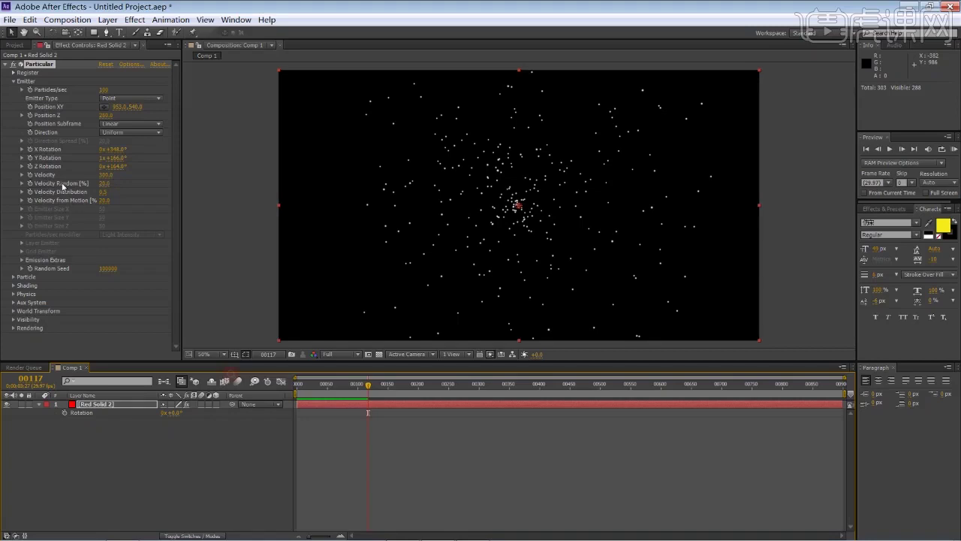
- Set the emitter's Velocity back to 100
{"action": "left_click", "coordinate": [105, 175]}
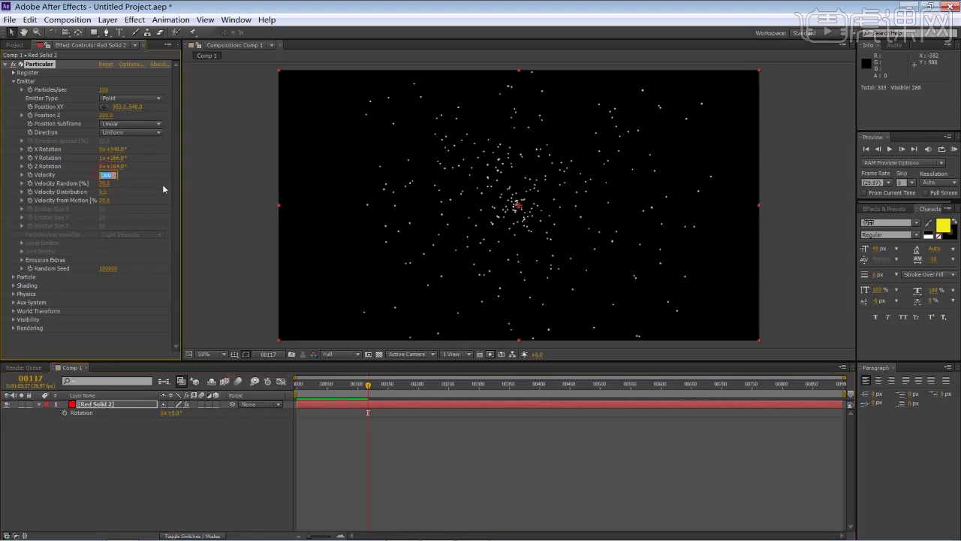
{"action": "type", "text": "100"}
{"action": "key", "text": "Return"}
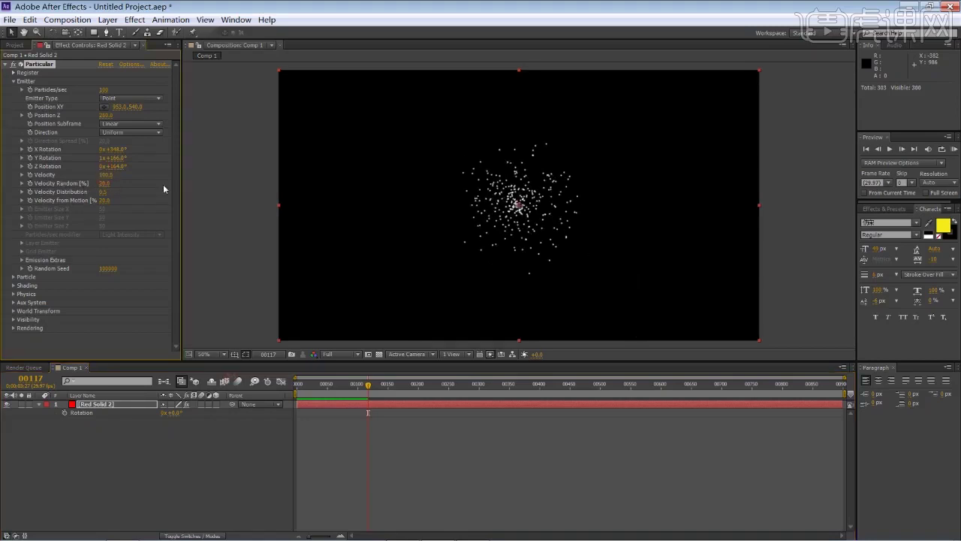
{"action": "left_click", "coordinate": [106, 175]}
{"action": "key", "text": "Return"}
- Raise the emitter's Velocity Random to 100% and preview the particle animation from the first frame
{"action": "left_click_drag", "start_coordinate": [104, 187], "coordinate": [158, 186]}
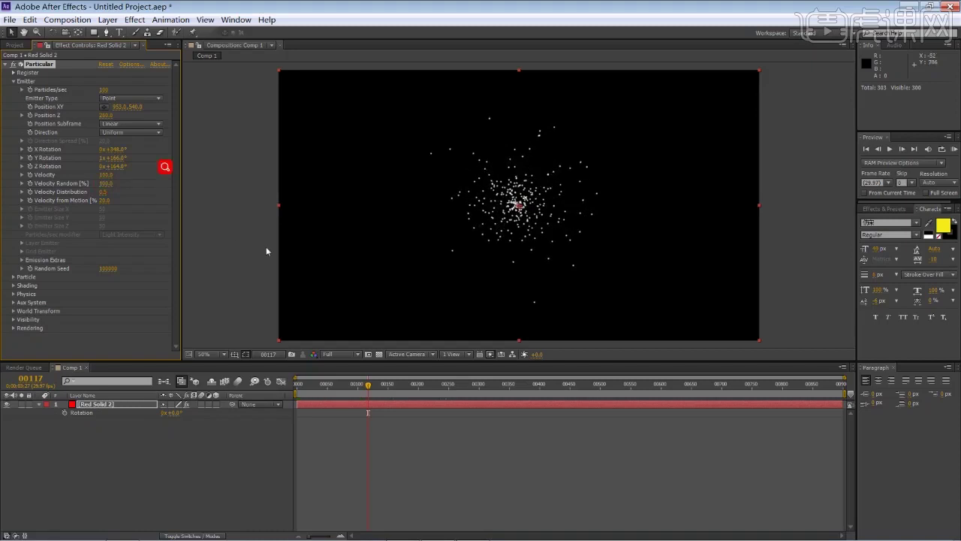
{"action": "left_click", "coordinate": [233, 372]}
{"action": "key", "text": "Home"}
{"action": "key", "text": "space"}
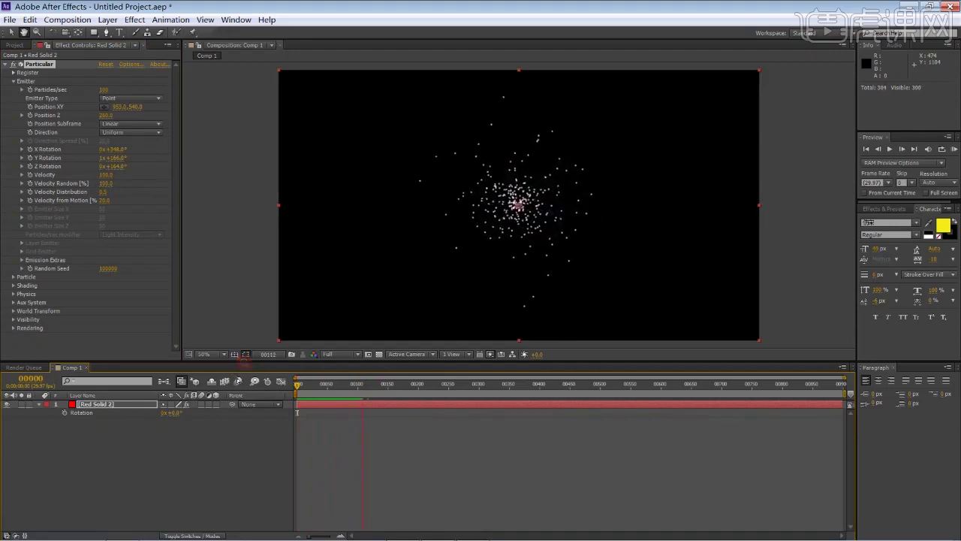
{"action": "key", "text": "space"}
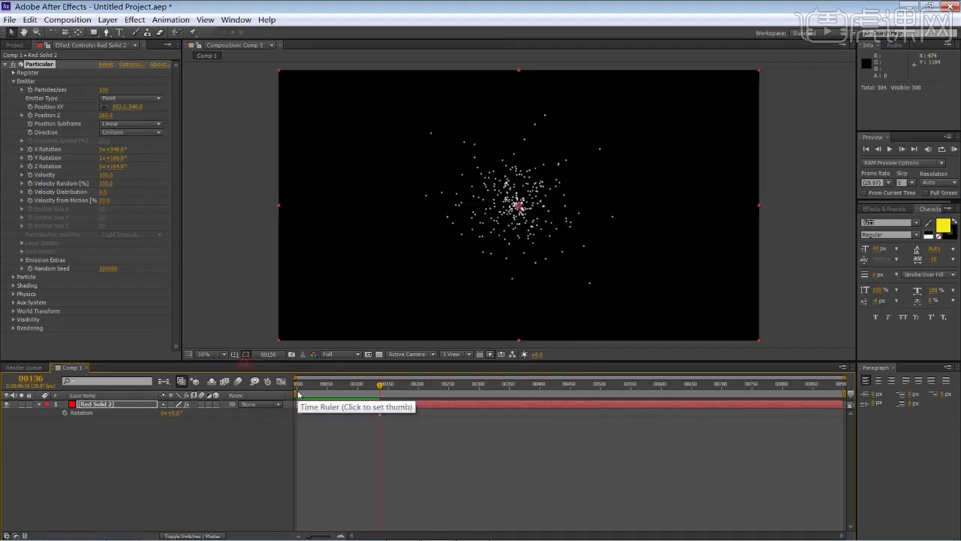
{"action": "left_click", "coordinate": [70, 185]}
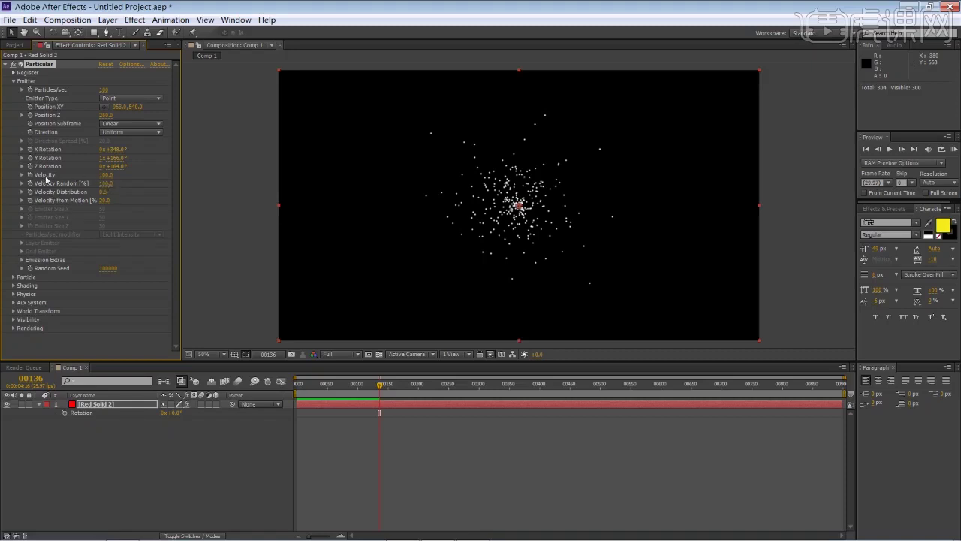
{"action": "key", "text": "KP_0"}
- Set the emitter's Velocity Random to 0%
{"action": "left_click", "coordinate": [105, 183]}
{"action": "type", "text": "0"}
{"action": "key", "text": "Return"}
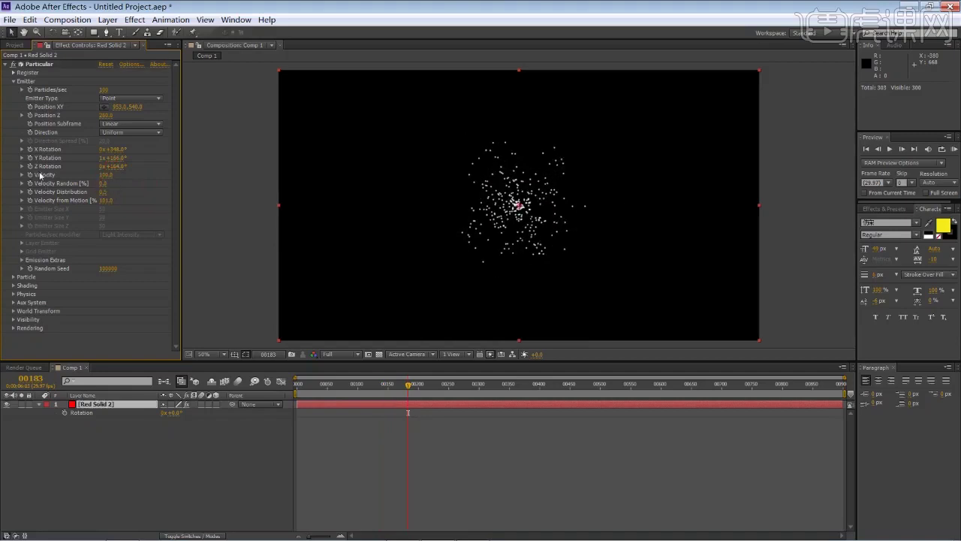